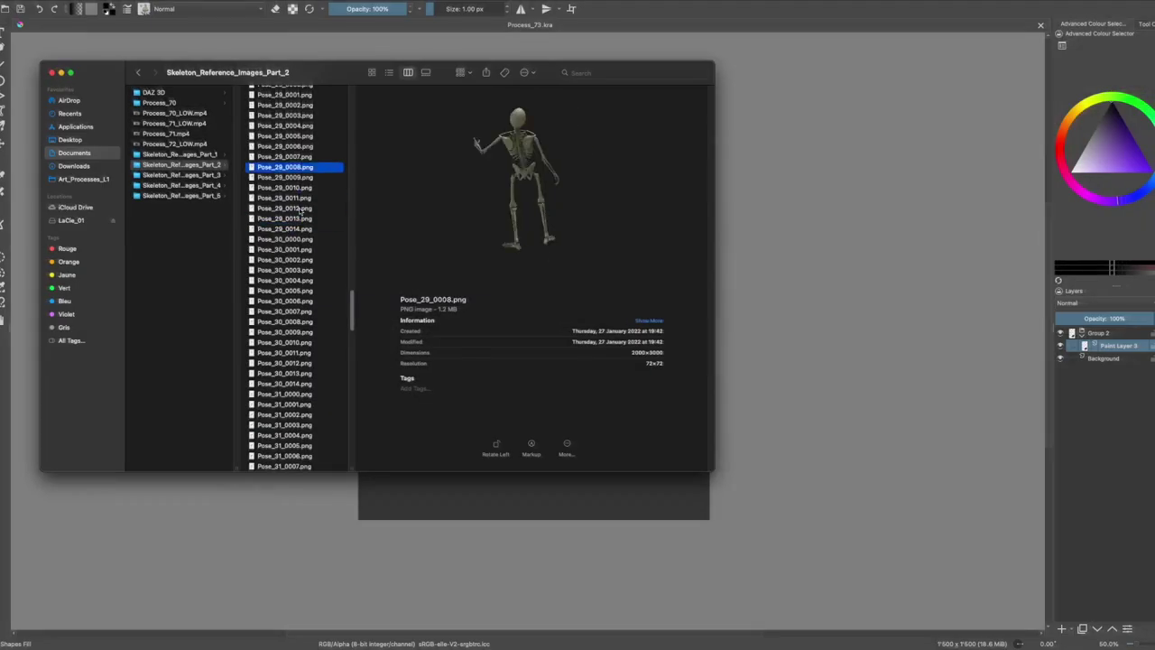
# Drag Pose_30_0001.png from the file browser onto the canvas as a new layer
pyautogui.click(284, 352)
pyautogui.click(294, 249)
pyautogui.moveTo(293, 249); pyautogui.dragTo(890, 325)
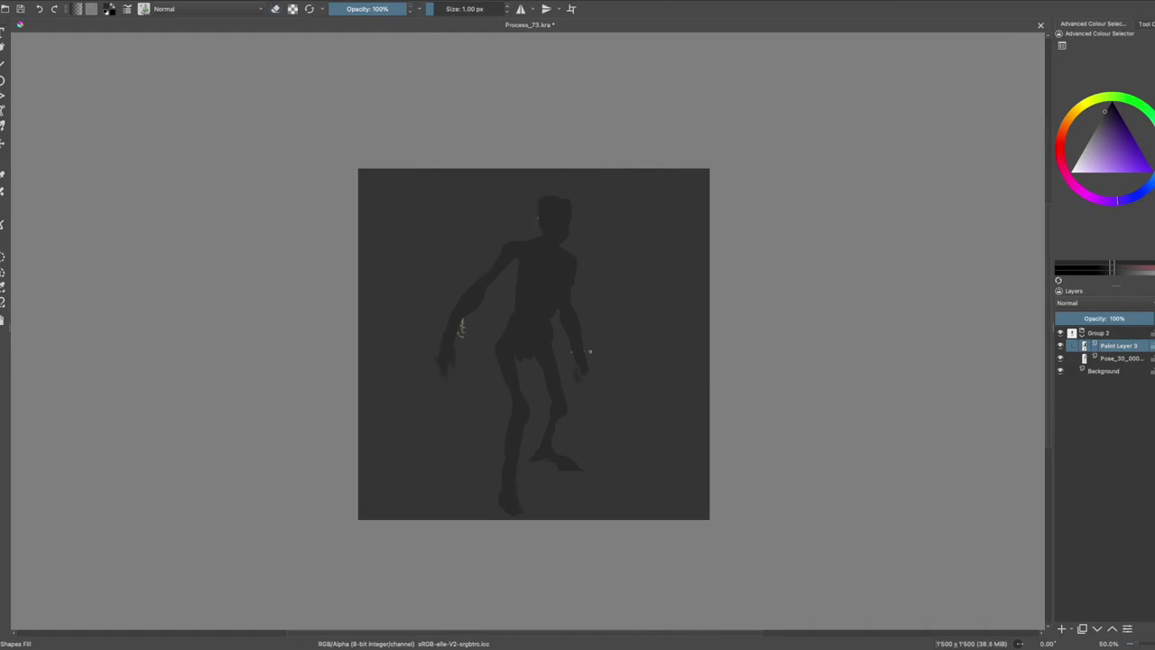
# Return to the silhouette paint layer and mirror the view to check the silhouette
pyautogui.press('e')
pyautogui.hotkey('ctrl', 's')
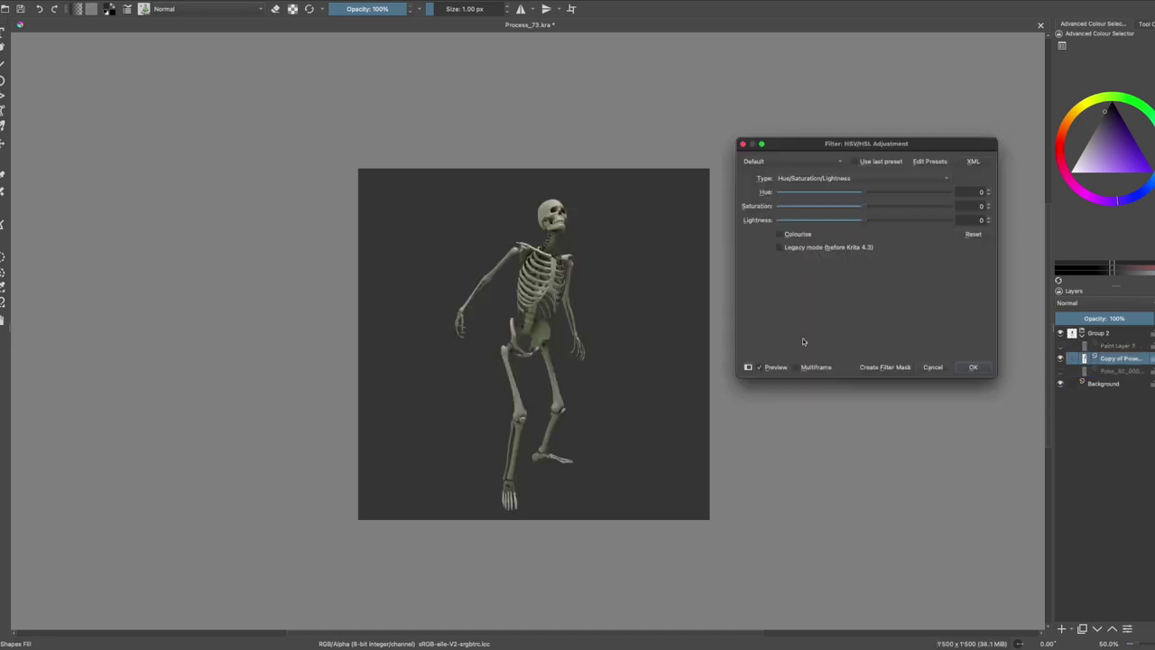
pyautogui.press('pageup')
pyautogui.press('e')
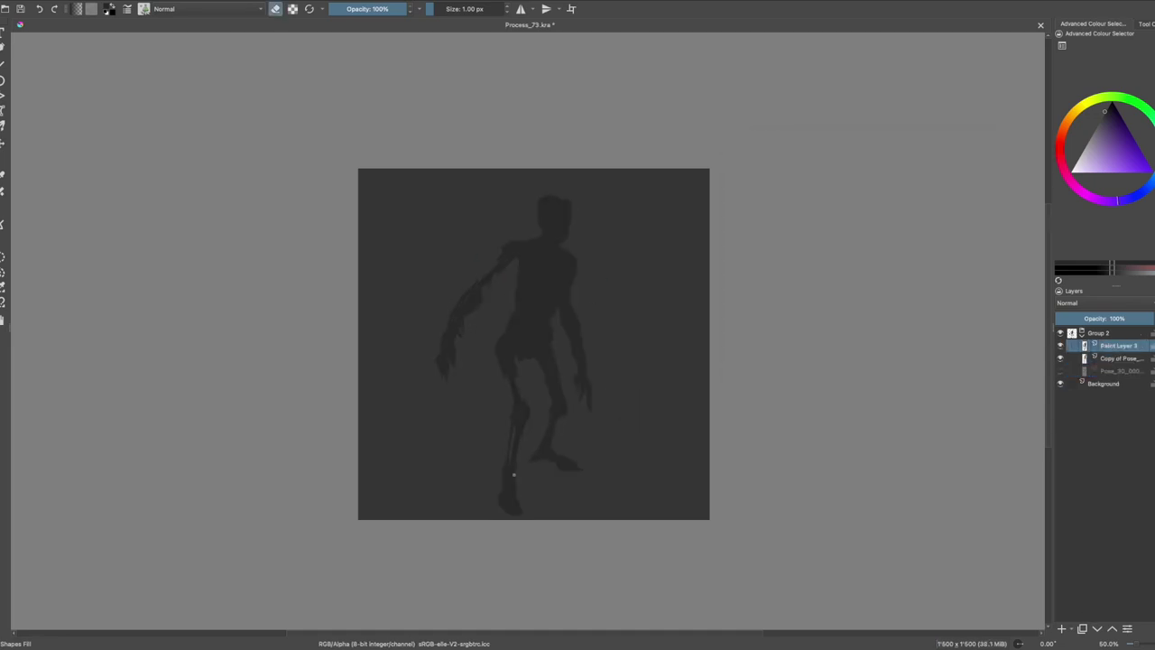
pyautogui.press('m')
pyautogui.press('m')
pyautogui.press('e')
# Slim the figure's left arm and erase the dangling left hand and lower right hand
pyautogui.moveTo(482, 273); pyautogui.dragTo(454, 343)
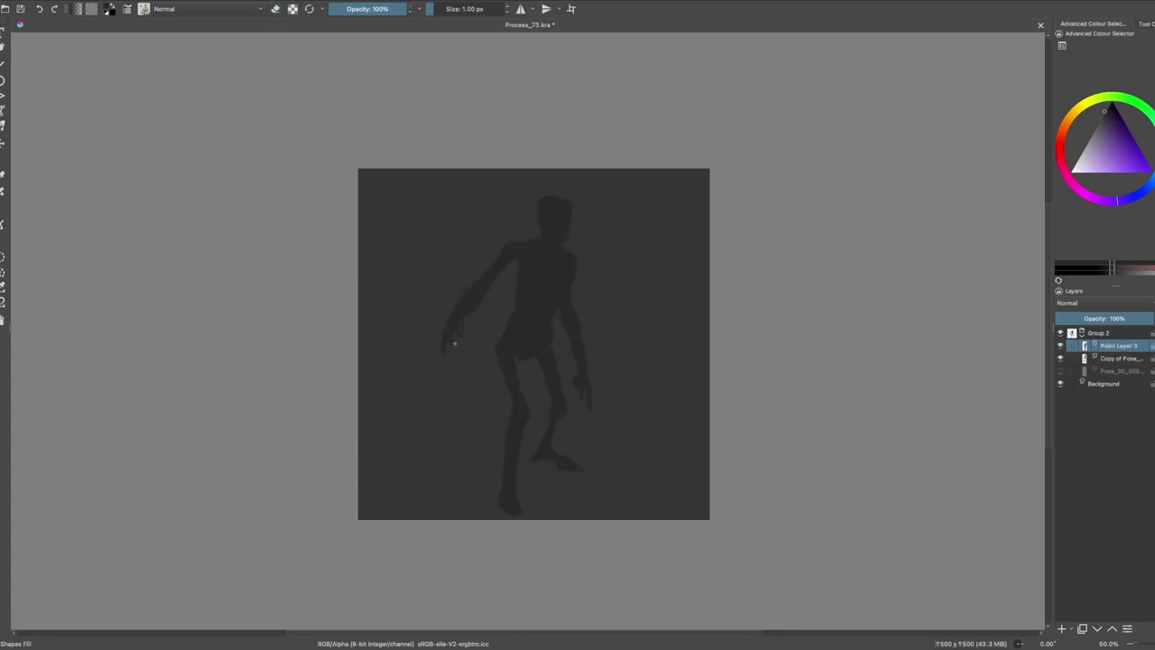
pyautogui.moveTo(458, 342); pyautogui.dragTo(444, 370)
pyautogui.moveTo(583, 404); pyautogui.dragTo(581, 302)
pyautogui.press('e')
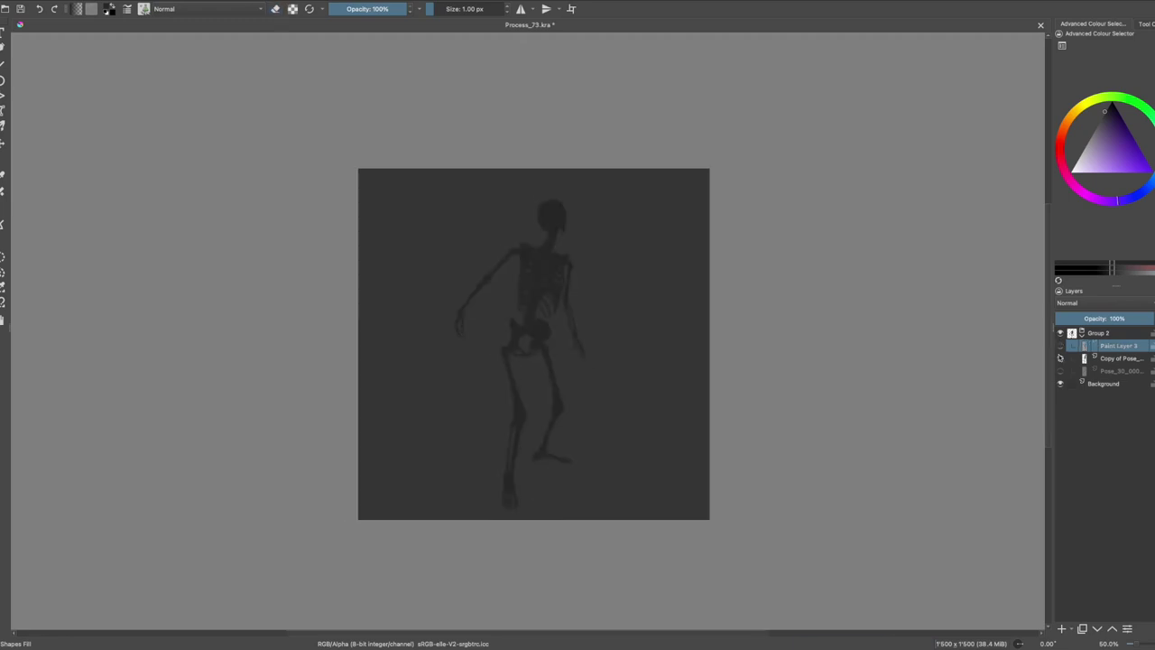
pyautogui.moveTo(446, 341); pyautogui.dragTo(449, 366)
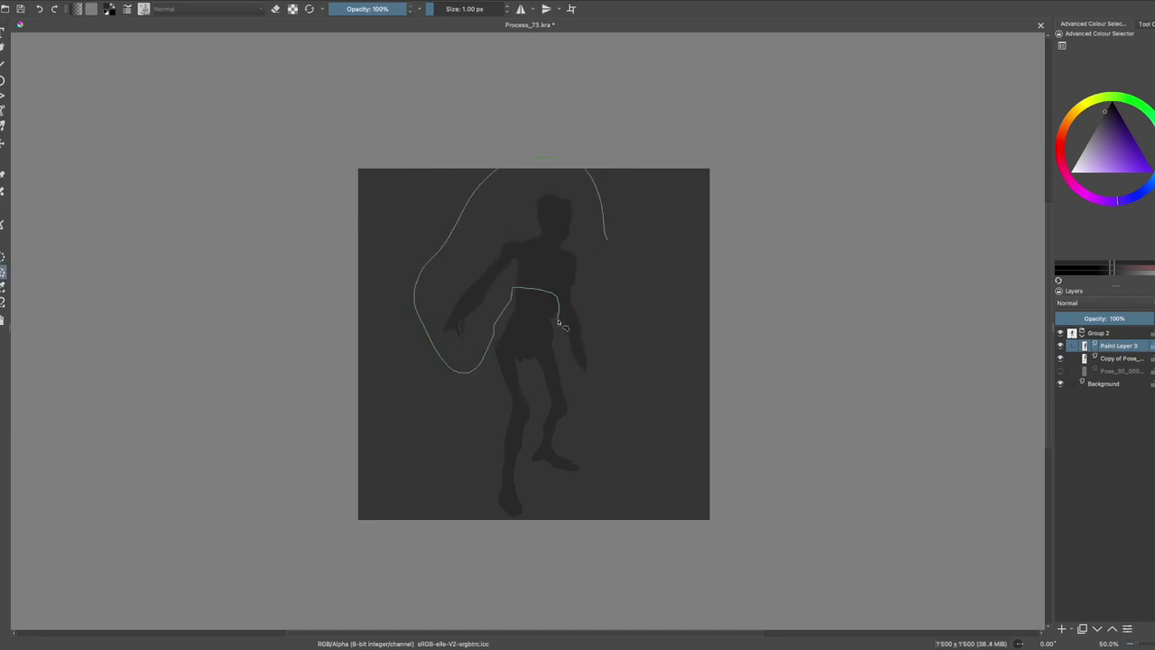
# Switch the brush into eraser mode with E
pyautogui.press('e')
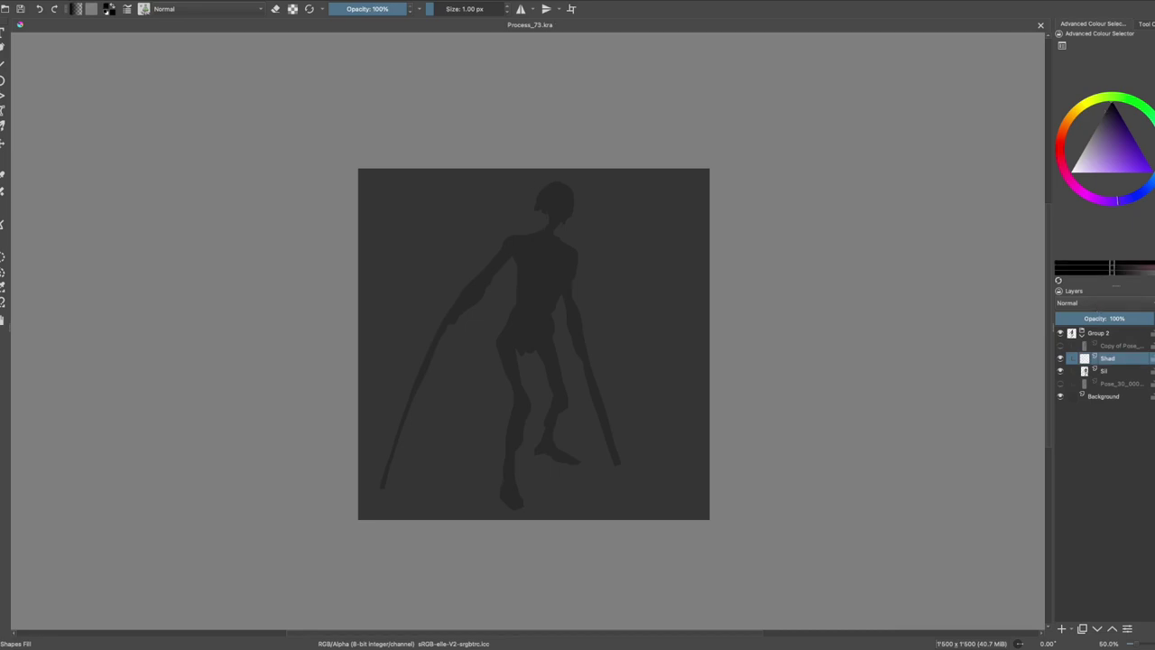
# Paint jagged black shadows on the face, chest, shoulders, both arms, blades and torso
pyautogui.moveTo(569, 199); pyautogui.dragTo(569, 159)
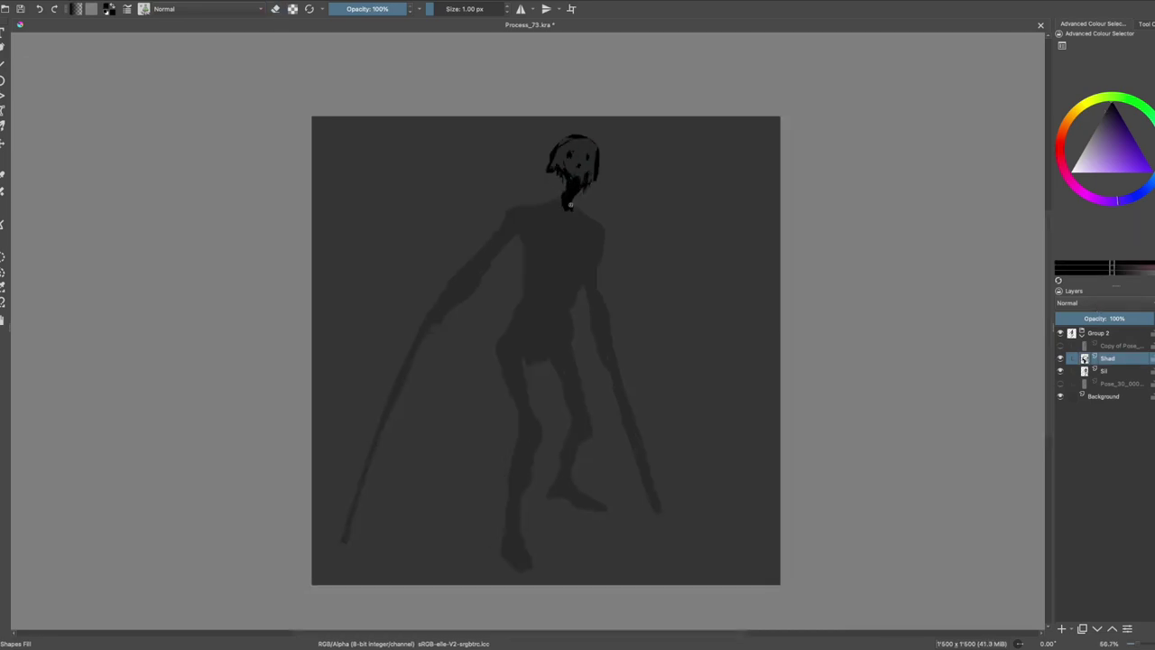
pyautogui.moveTo(520, 235)
pyautogui.mouseDown()
pyautogui.moveTo(534, 254)
pyautogui.moveTo(533, 217)
pyautogui.moveTo(558, 216)
pyautogui.moveTo(602, 264)
pyautogui.moveTo(480, 261)
pyautogui.moveTo(546, 233)
pyautogui.mouseUp()
pyautogui.moveTo(488, 271)
pyautogui.mouseDown()
pyautogui.moveTo(440, 318)
pyautogui.moveTo(483, 254)
pyautogui.mouseUp()
pyautogui.moveTo(441, 316)
pyautogui.mouseDown()
pyautogui.moveTo(343, 543)
pyautogui.moveTo(407, 361)
pyautogui.mouseUp()
pyautogui.moveTo(591, 261); pyautogui.dragTo(661, 511)
pyautogui.moveTo(525, 252)
pyautogui.mouseDown()
pyautogui.moveTo(524, 303)
pyautogui.moveTo(555, 284)
pyautogui.moveTo(498, 352)
pyautogui.mouseUp()
pyautogui.moveTo(577, 361); pyautogui.dragTo(590, 433)
# Shade the legs, feet, crotch and abdomen with more black strokes
pyautogui.moveTo(576, 385); pyautogui.dragTo(563, 495)
pyautogui.moveTo(550, 491); pyautogui.dragTo(606, 507)
pyautogui.moveTo(507, 363); pyautogui.dragTo(507, 565)
pyautogui.moveTo(520, 415); pyautogui.dragTo(531, 485)
pyautogui.moveTo(520, 352); pyautogui.dragTo(552, 361)
pyautogui.moveTo(582, 397); pyautogui.dragTo(583, 420)
pyautogui.moveTo(512, 494); pyautogui.dragTo(515, 546)
pyautogui.moveTo(537, 265); pyautogui.dragTo(553, 284)
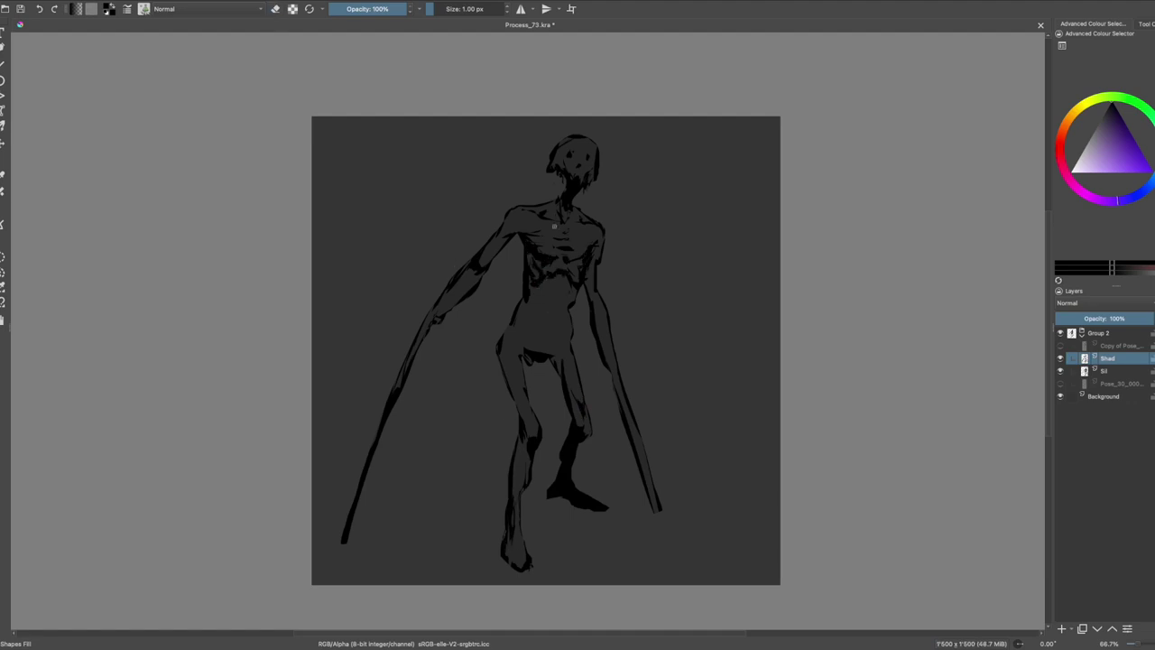
pyautogui.press('pagedown')
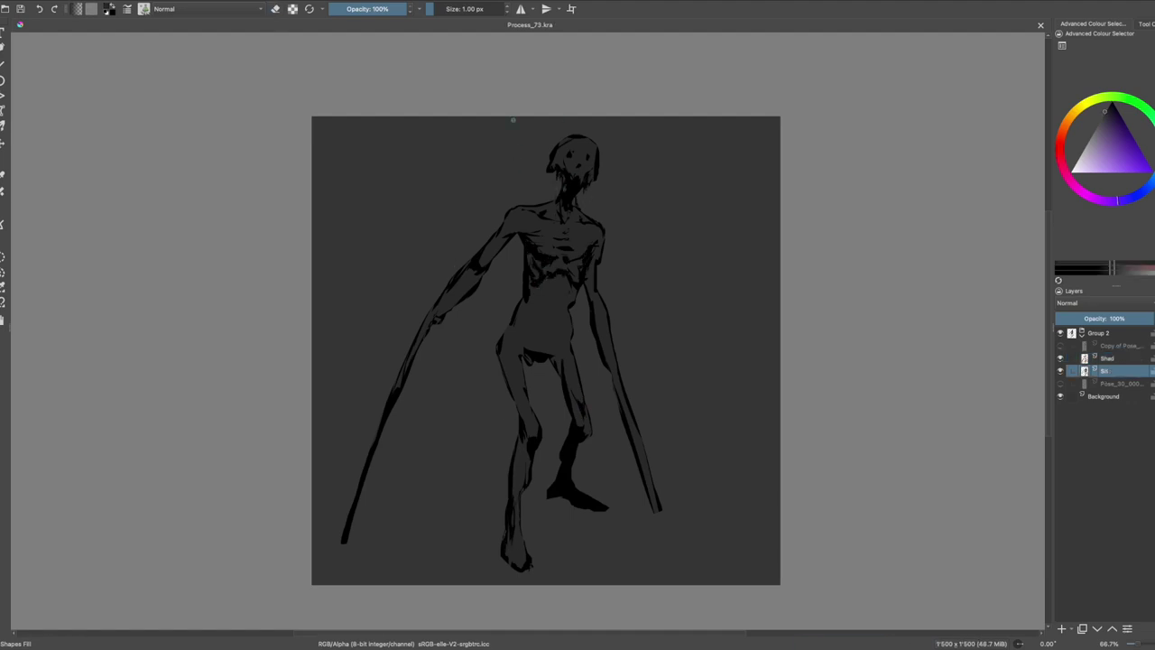
# Tweak the foot tip, undo the foot erasing, and add faint shadows on torso and chest
pyautogui.moveTo(606, 507); pyautogui.dragTo(602, 510)
pyautogui.press('e')
pyautogui.moveTo(566, 555); pyautogui.dragTo(549, 559)
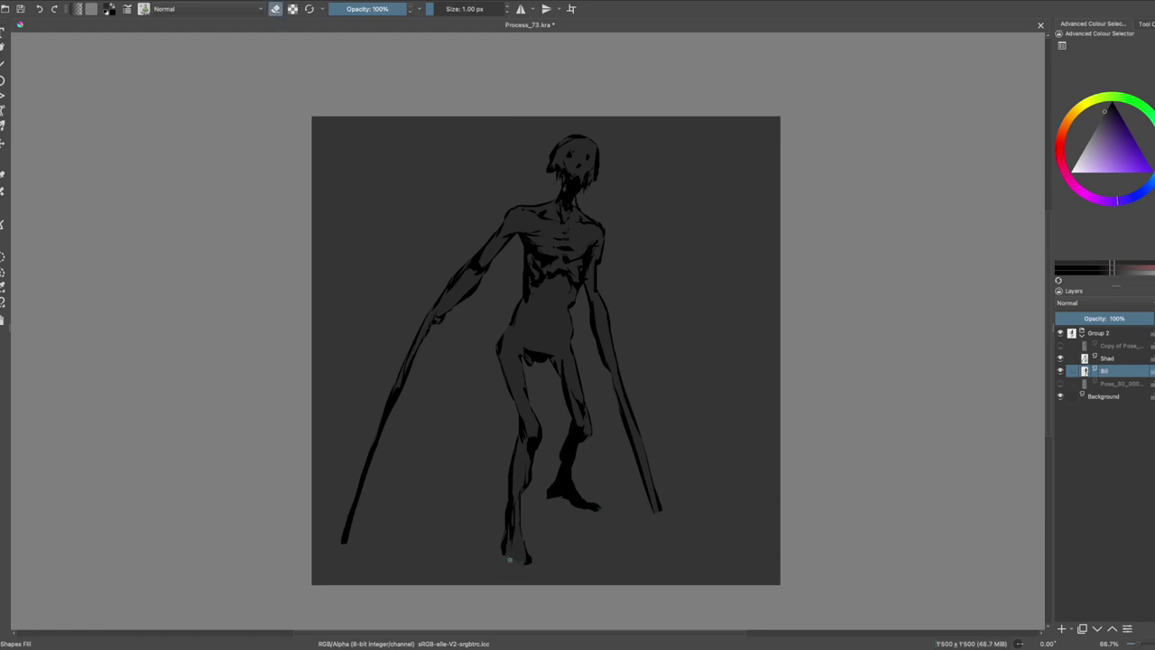
pyautogui.press('pageup')
pyautogui.press('pagedown')
pyautogui.press('pageup')
pyautogui.hotkey('ctrl', 'z')
pyautogui.press('e')
pyautogui.moveTo(588, 276); pyautogui.dragTo(587, 307)
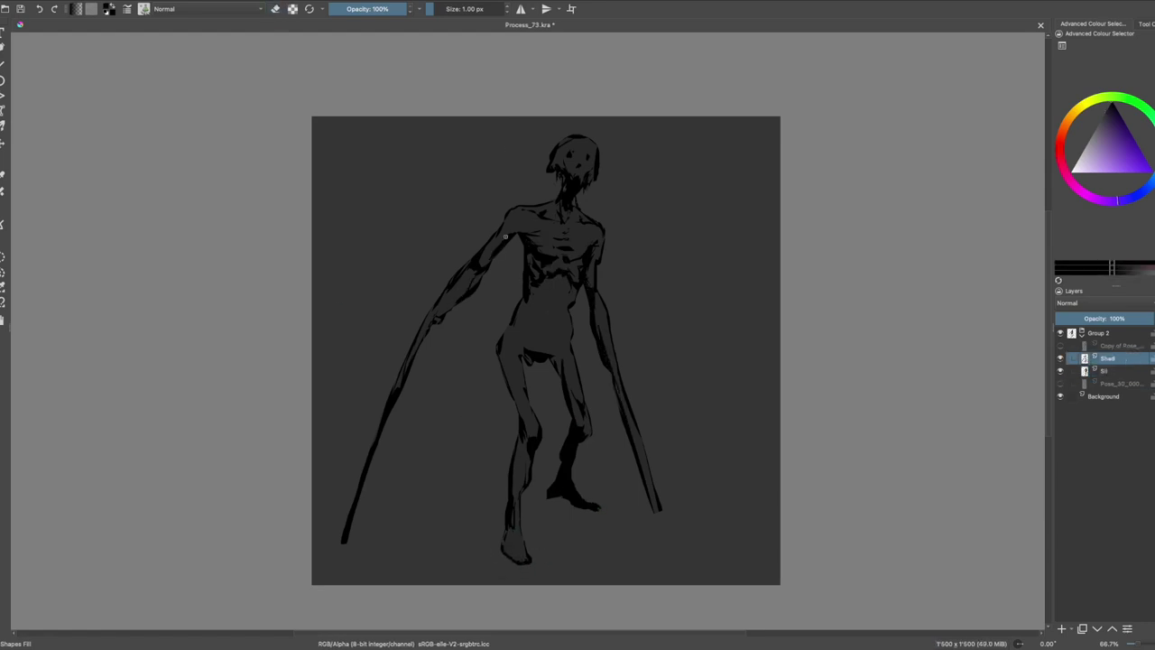
pyautogui.moveTo(535, 238); pyautogui.dragTo(582, 262)
# Show the Copy of Pose skeleton layer and move it below Sil
pyautogui.click(1060, 346)
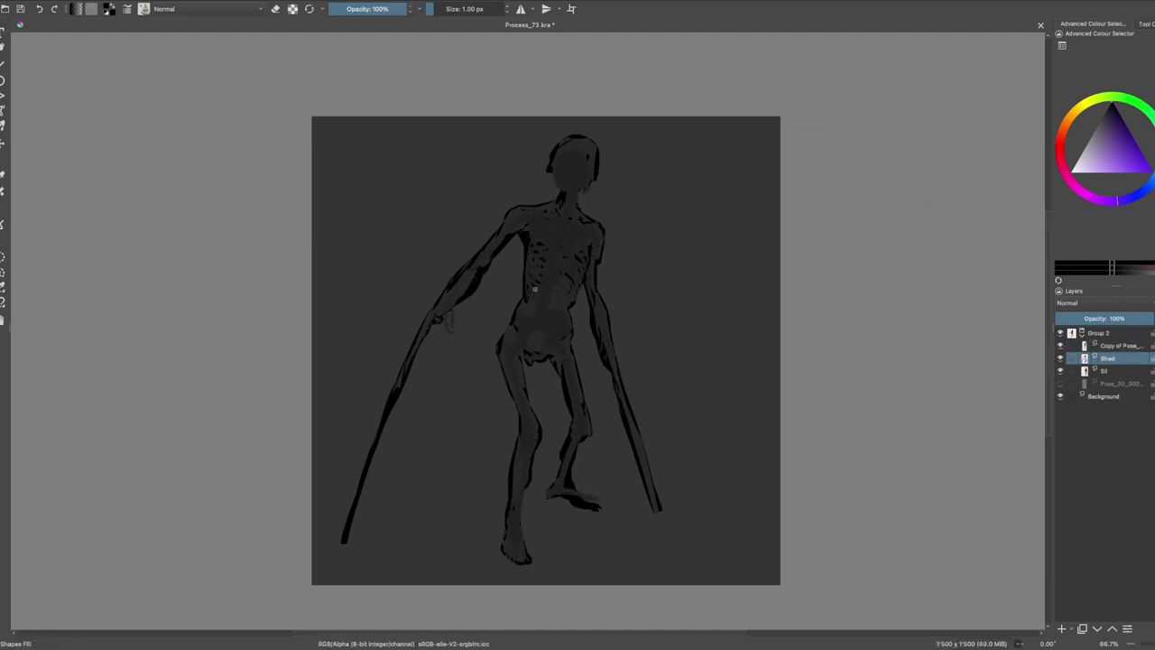
pyautogui.moveTo(1119, 345); pyautogui.dragTo(1115, 375)
pyautogui.press('e')
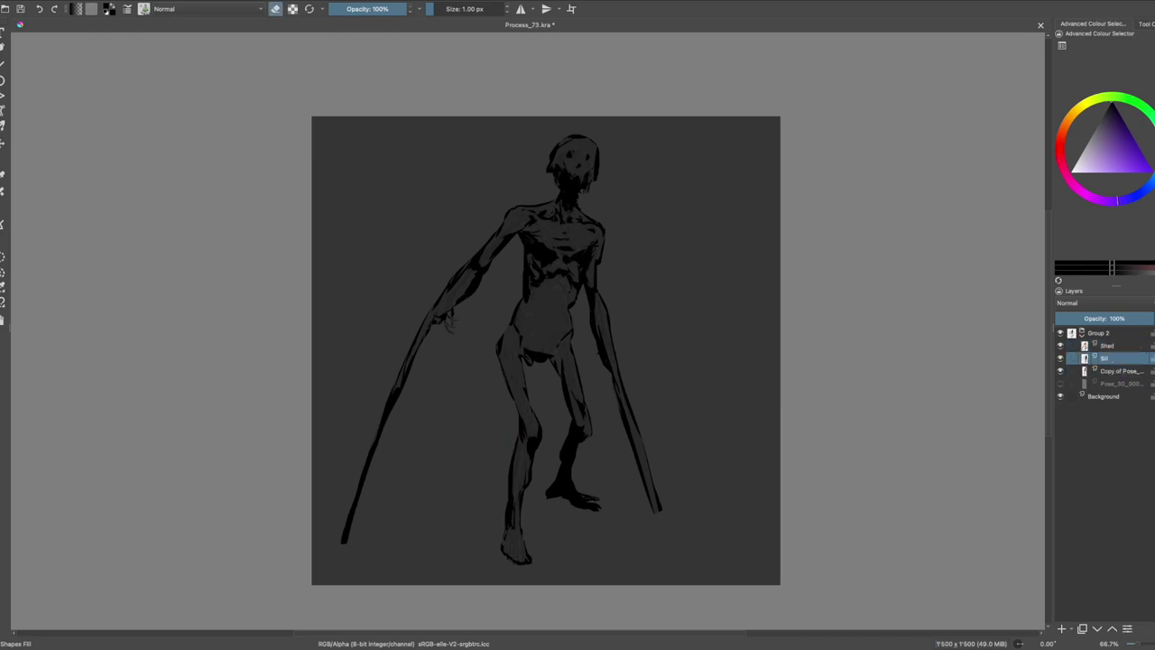
pyautogui.hotkey('ctrl', 'u')
pyautogui.press('Escape')
pyautogui.press('e')
pyautogui.press('e')
# Erase the hand and part of the lower leg, hide Copy of Pose, and trim the right blade tip
pyautogui.moveTo(487, 248); pyautogui.dragTo(446, 312)
pyautogui.moveTo(523, 460); pyautogui.dragTo(522, 506)
pyautogui.click(1061, 370)
pyautogui.moveTo(595, 316); pyautogui.dragTo(659, 512)
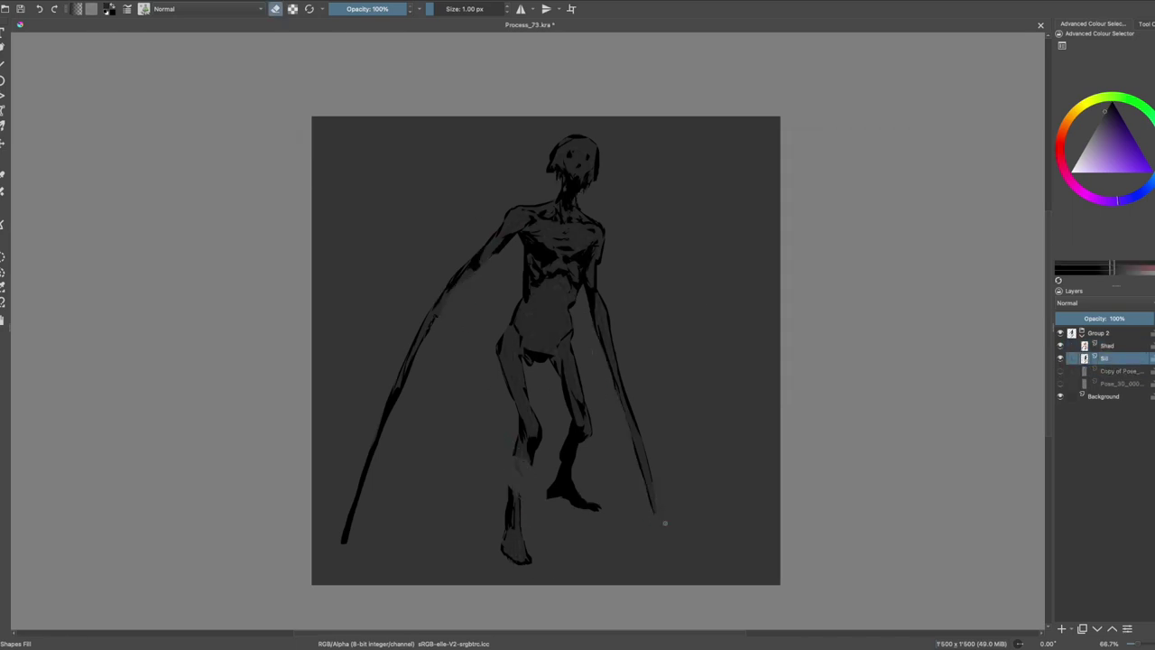
pyautogui.press('pageup')
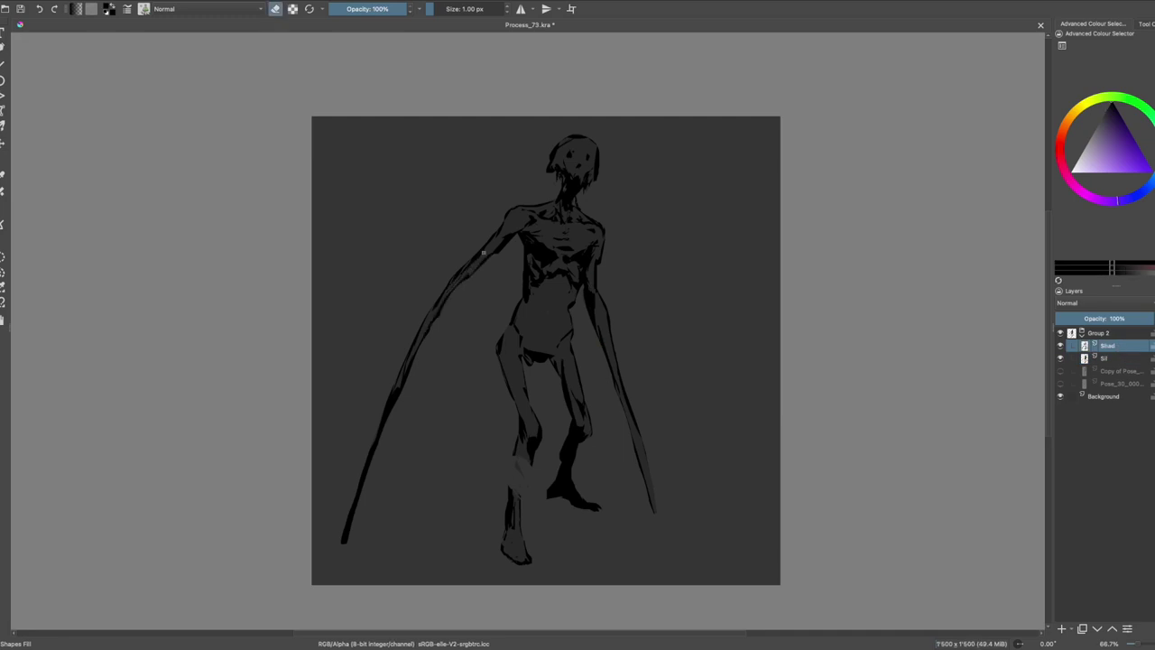
pyautogui.press('pagedown')
# Fill the erased lower-leg patch and thicken the upper arm near the shoulder on Sil
pyautogui.press('e')
pyautogui.moveTo(519, 492)
pyautogui.mouseDown()
pyautogui.moveTo(518, 459)
pyautogui.moveTo(518, 501)
pyautogui.mouseUp()
pyautogui.press('pageup')
pyautogui.press('e')
pyautogui.press('m')
pyautogui.press('pagedown')
pyautogui.press('e')
pyautogui.moveTo(529, 193); pyautogui.dragTo(643, 352)
# Erase part of the chest scribbles on Shad and save the painting
pyautogui.press('pageup')
pyautogui.press('e')
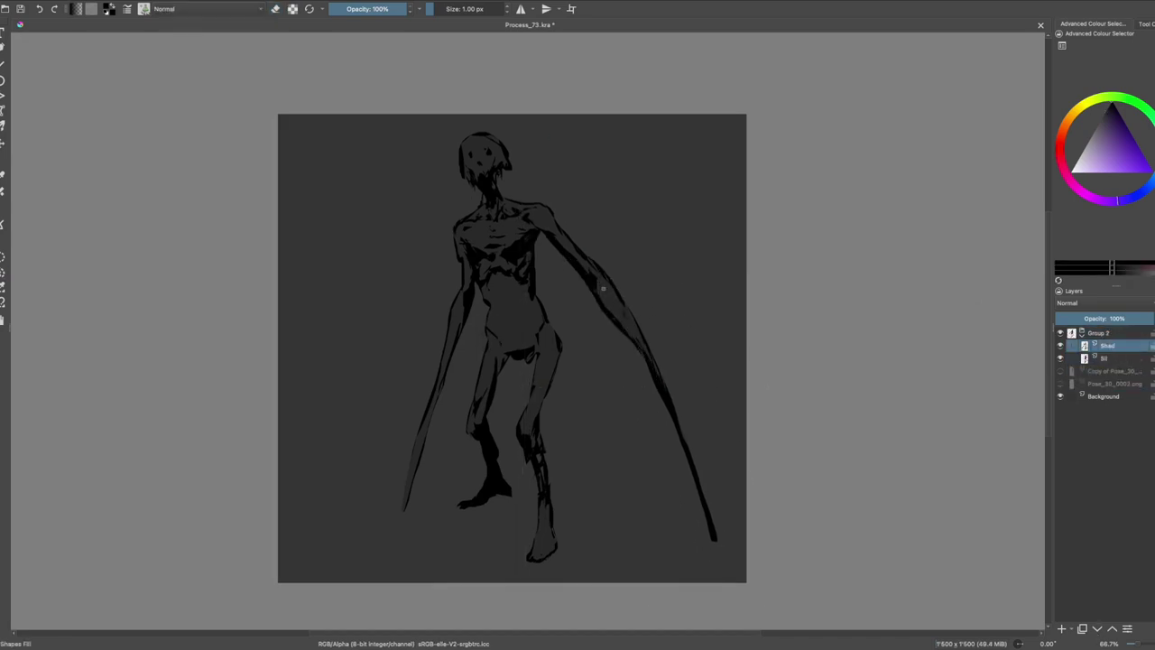
pyautogui.press('m')
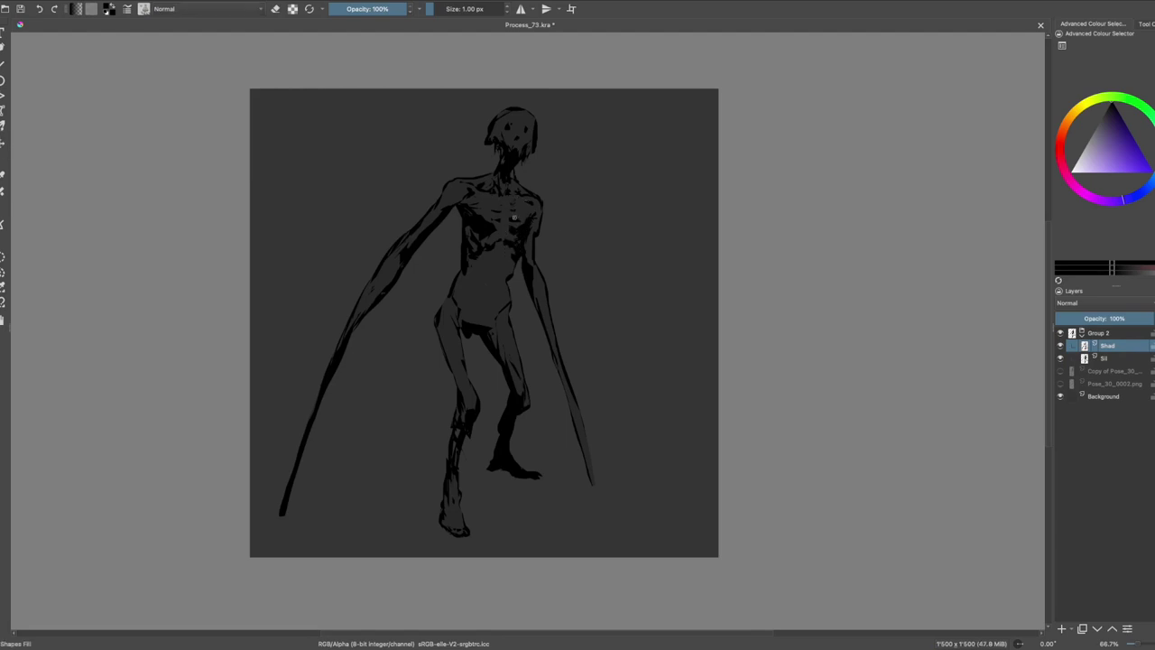
pyautogui.press('e')
pyautogui.moveTo(513, 203); pyautogui.dragTo(495, 185)
pyautogui.press('e')
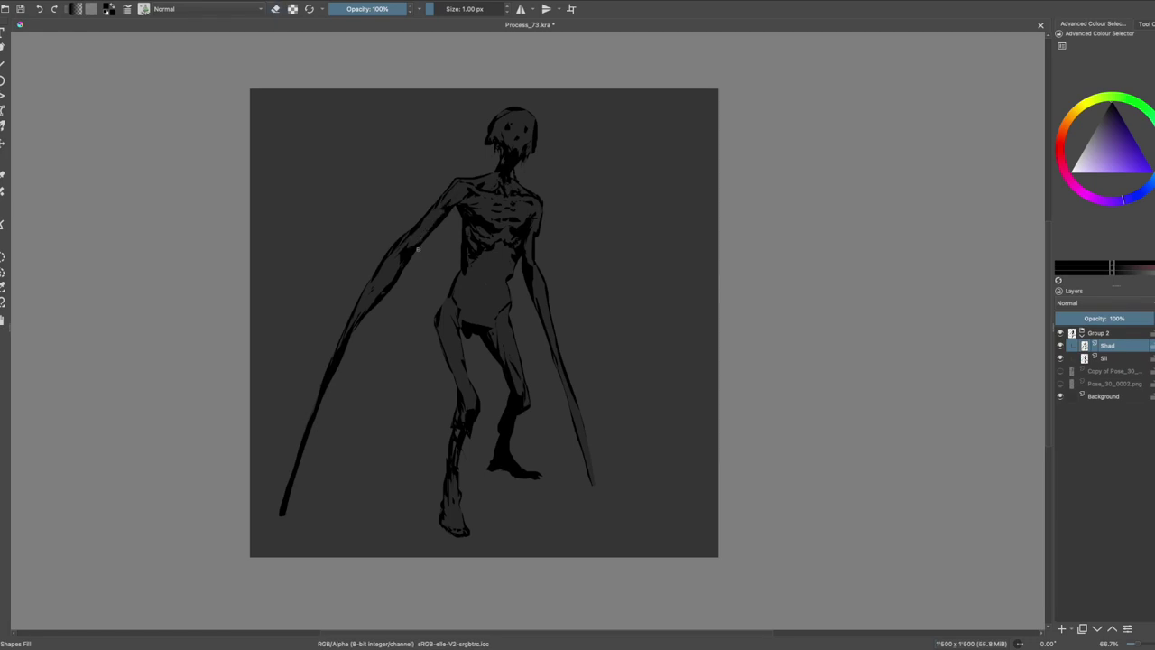
pyautogui.press('e')
pyautogui.hotkey('ctrl', 's')
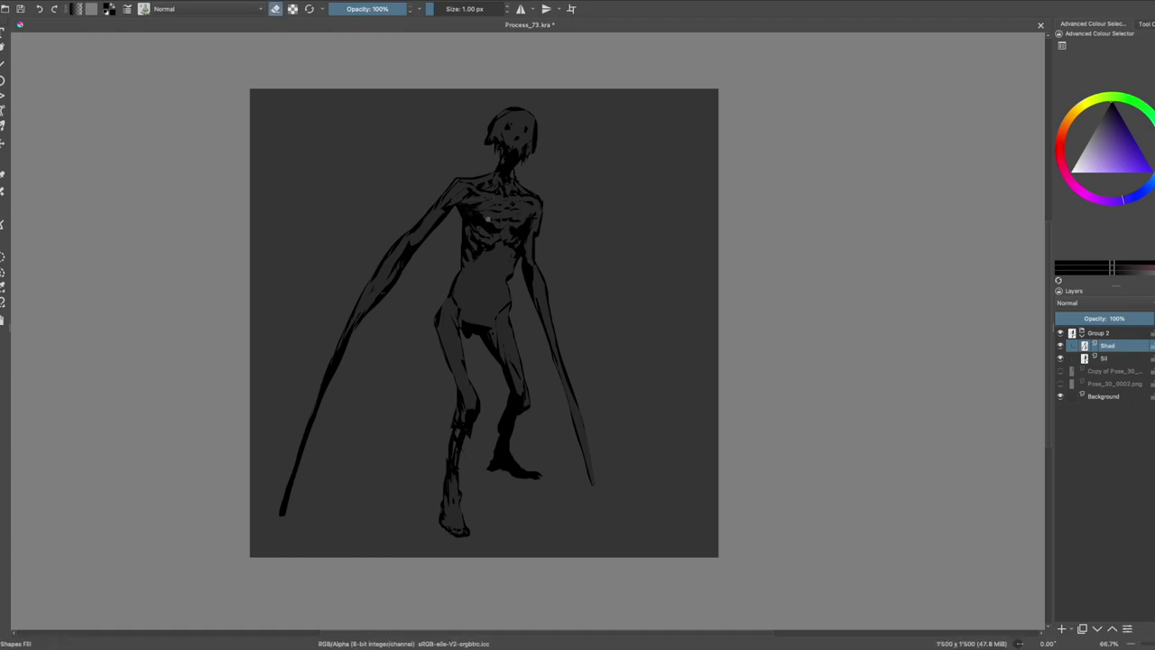
pyautogui.keyDown('ctrl'); pyautogui.click(1093, 358); pyautogui.keyUp('ctrl')
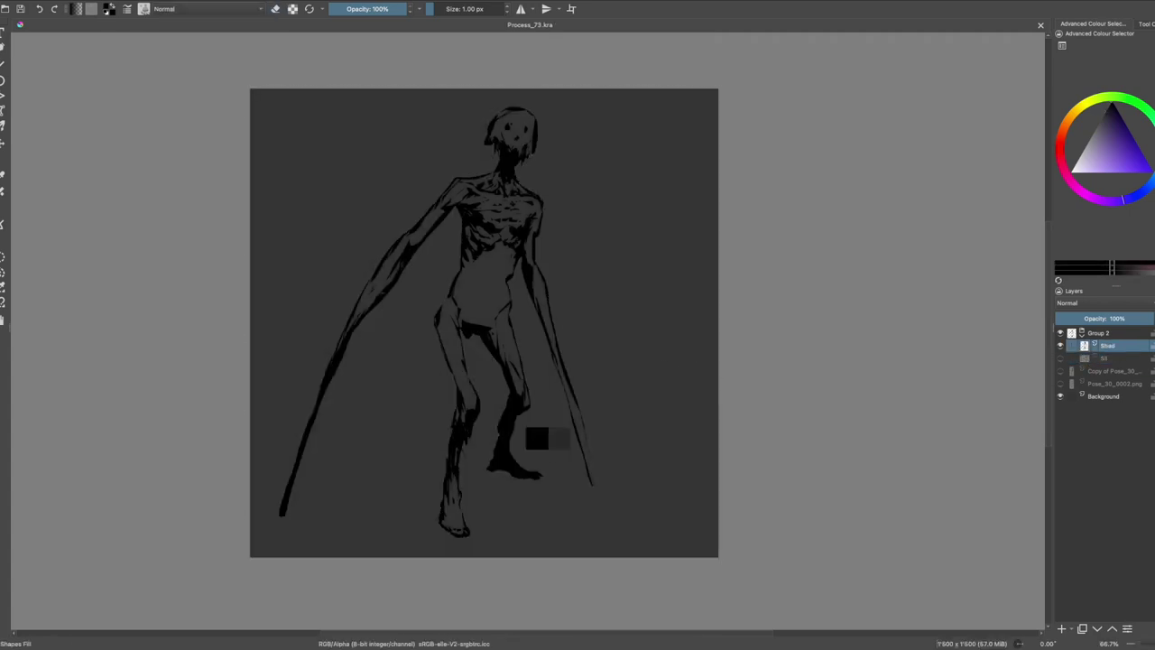
# Ink black shadow strokes along the right blade tip and the left blade, then save
pyautogui.moveTo(581, 414); pyautogui.dragTo(596, 498)
pyautogui.moveTo(330, 355); pyautogui.dragTo(284, 497)
pyautogui.moveTo(301, 456); pyautogui.dragTo(283, 515)
pyautogui.moveTo(365, 296)
pyautogui.mouseDown()
pyautogui.moveTo(388, 276)
pyautogui.moveTo(366, 293)
pyautogui.moveTo(331, 364)
pyautogui.moveTo(336, 342)
pyautogui.moveTo(377, 291)
pyautogui.moveTo(325, 421)
pyautogui.moveTo(356, 359)
pyautogui.mouseUp()
pyautogui.press('e')
pyautogui.press('e')
pyautogui.press('e')
pyautogui.press('e')
pyautogui.hotkey('ctrl', 's')
pyautogui.press('e')
pyautogui.moveTo(540, 298)
pyautogui.mouseDown()
pyautogui.moveTo(577, 443)
pyautogui.moveTo(556, 329)
pyautogui.mouseUp()
# Thicken the right blade with dark strokes and extend it down toward its tip
pyautogui.press('e')
pyautogui.press('e')
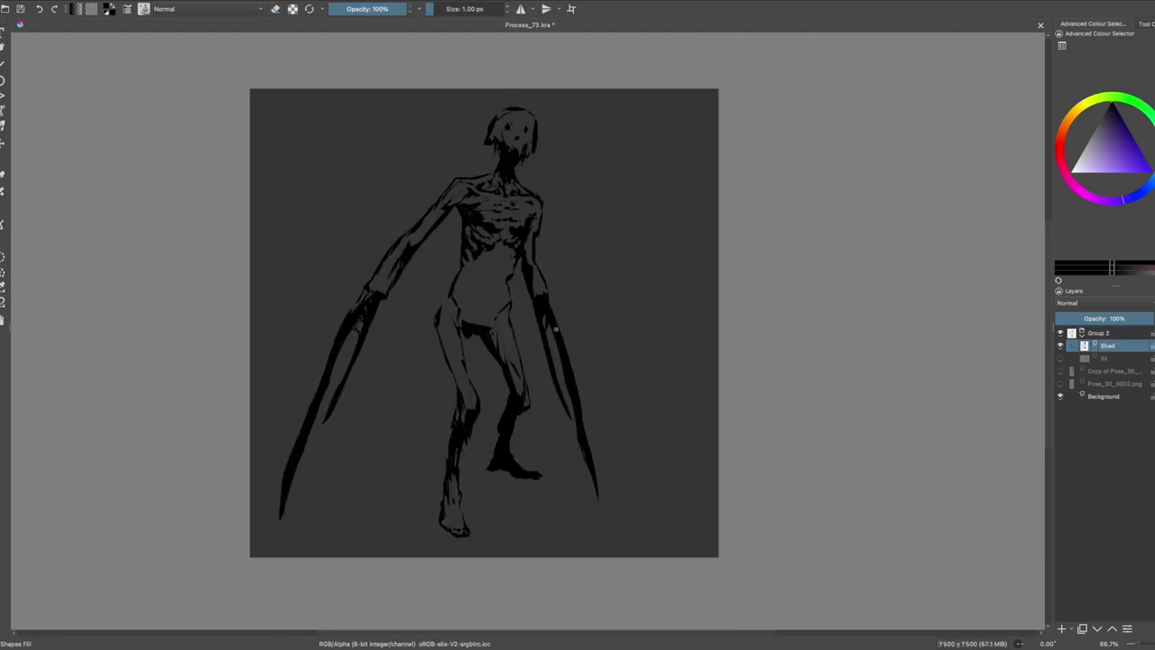
pyautogui.press('e')
# Lasso-select the left blade and nudge it slightly up and right with Transform
pyautogui.press('e')
pyautogui.moveTo(545, 289); pyautogui.dragTo(562, 345)
pyautogui.press('e')
pyautogui.press('e')
pyautogui.press('m')
pyautogui.press('m')
pyautogui.moveTo(538, 303); pyautogui.dragTo(617, 491)
pyautogui.press('e')
pyautogui.press('e')
pyautogui.press('e')
pyautogui.press('e')
pyautogui.moveTo(406, 226); pyautogui.dragTo(400, 302)
pyautogui.hotkey('ctrl', 't')
pyautogui.press('b')
pyautogui.press('e')
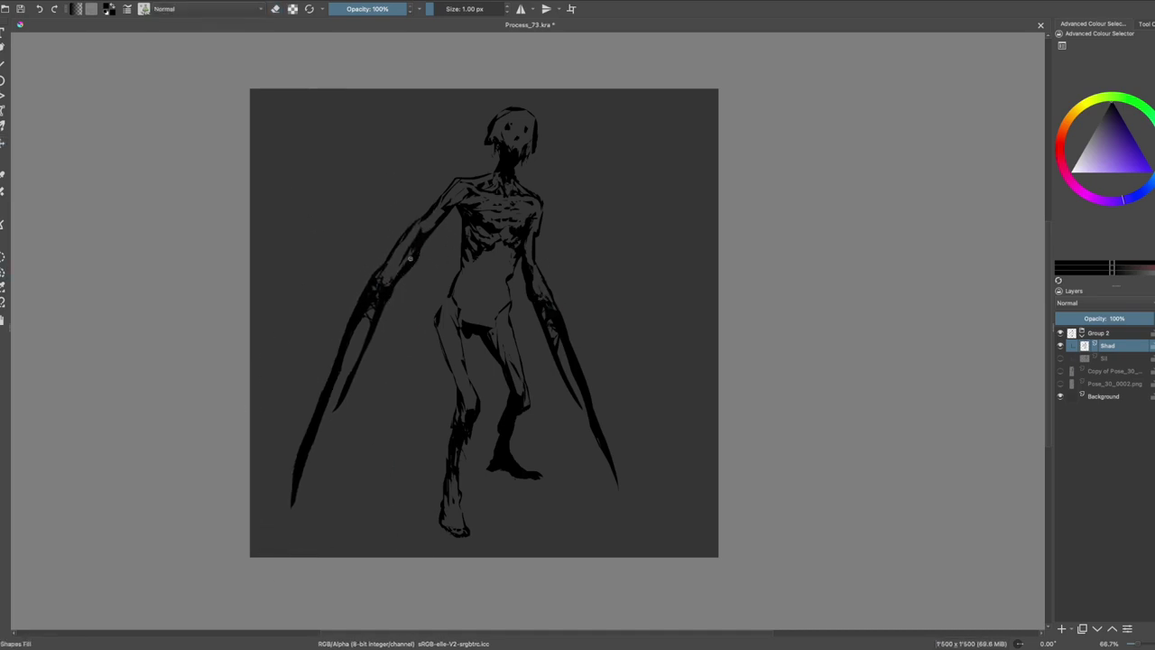
pyautogui.press('e')
pyautogui.press('e')
pyautogui.press('m')
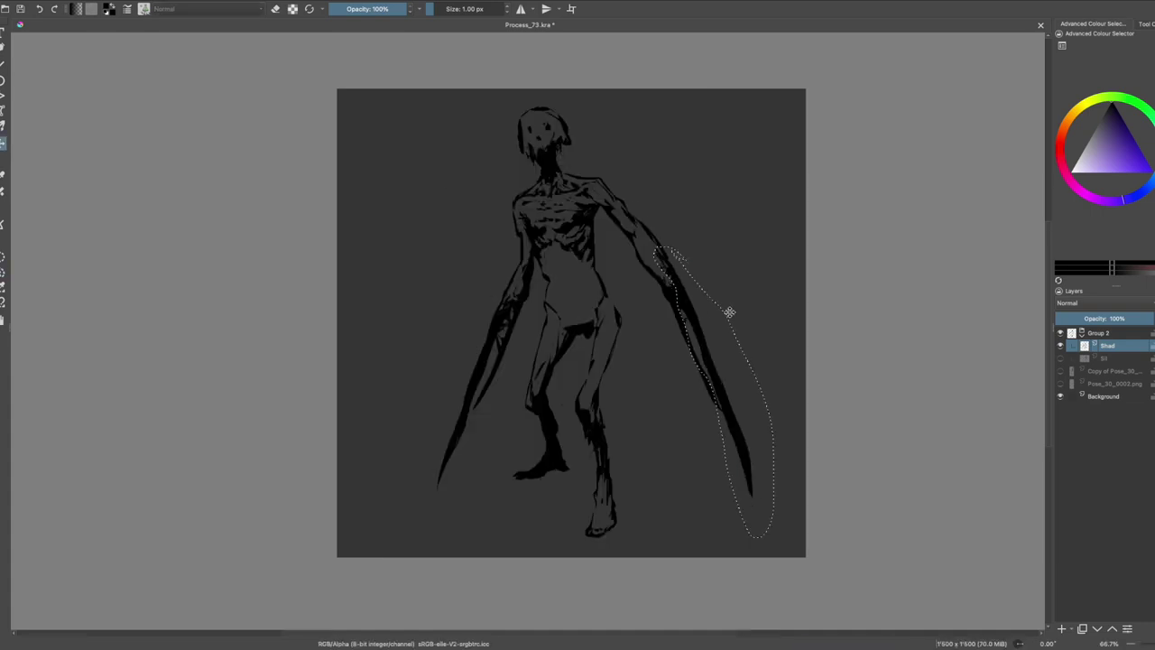
# Select the bottom of the foot with a lasso and delete it
pyautogui.press('m')
pyautogui.hotkey('ctrl', 'r')
pyautogui.moveTo(421, 496); pyautogui.dragTo(490, 547)
pyautogui.press('Delete')
pyautogui.press('m')
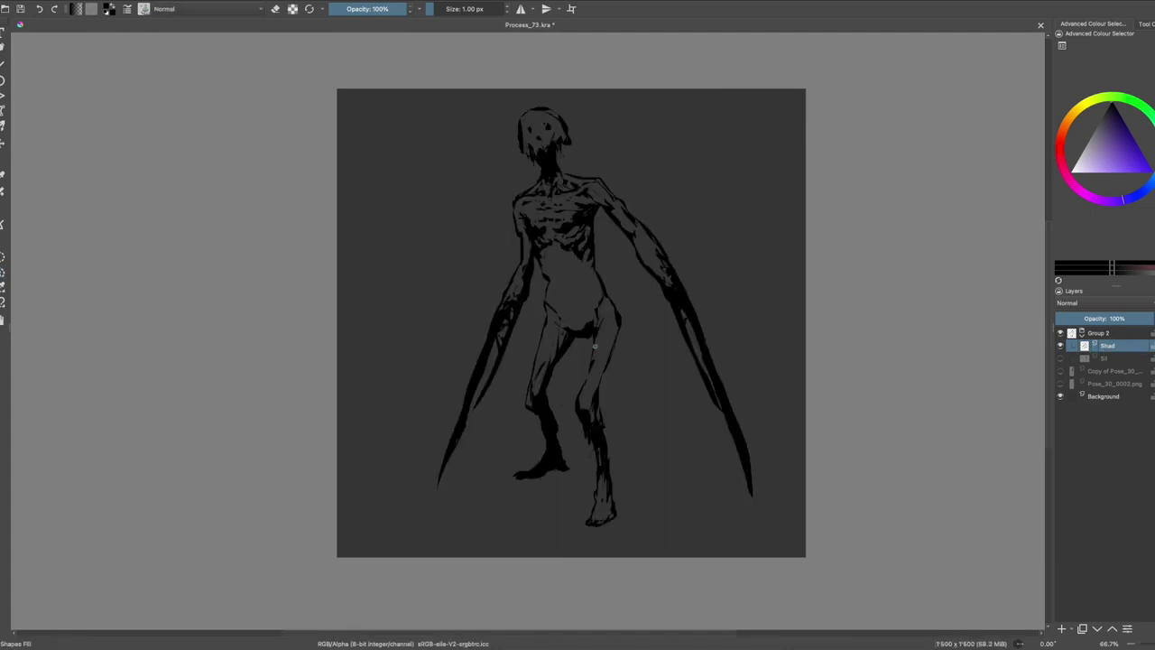
# Fill the neck below the head with black and save the painting
pyautogui.press('e')
pyautogui.press('e')
pyautogui.moveTo(543, 159)
pyautogui.mouseDown()
pyautogui.moveTo(551, 147)
pyautogui.moveTo(565, 178)
pyautogui.mouseUp()
pyautogui.press('m')
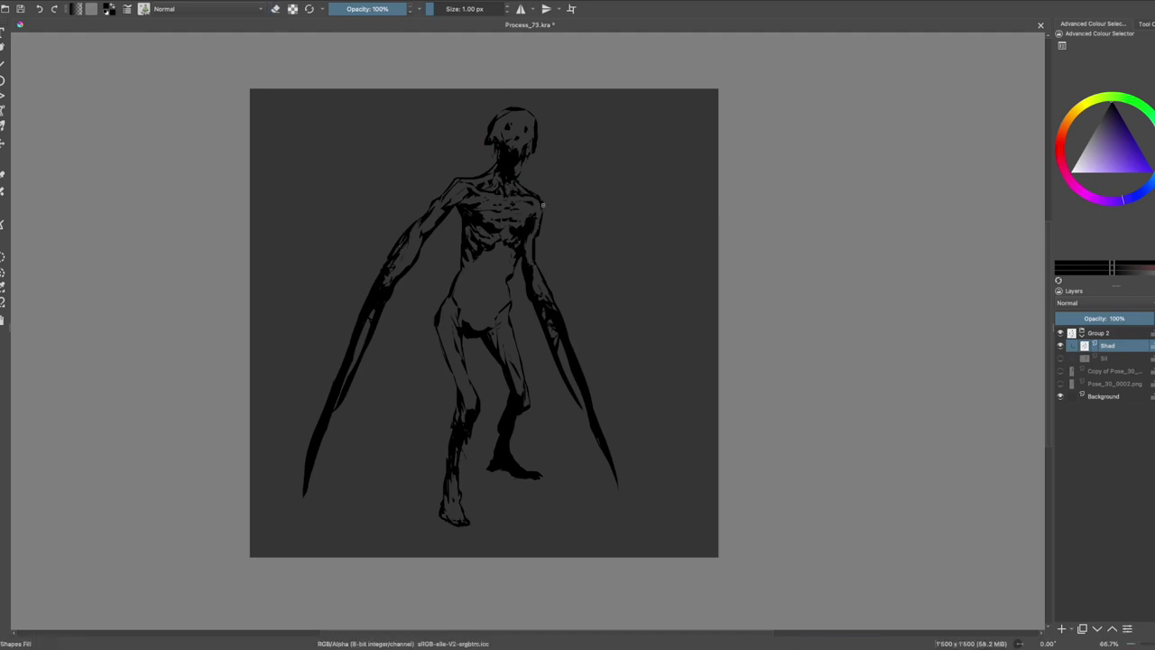
pyautogui.press('m')
pyautogui.hotkey('ctrl', 's')
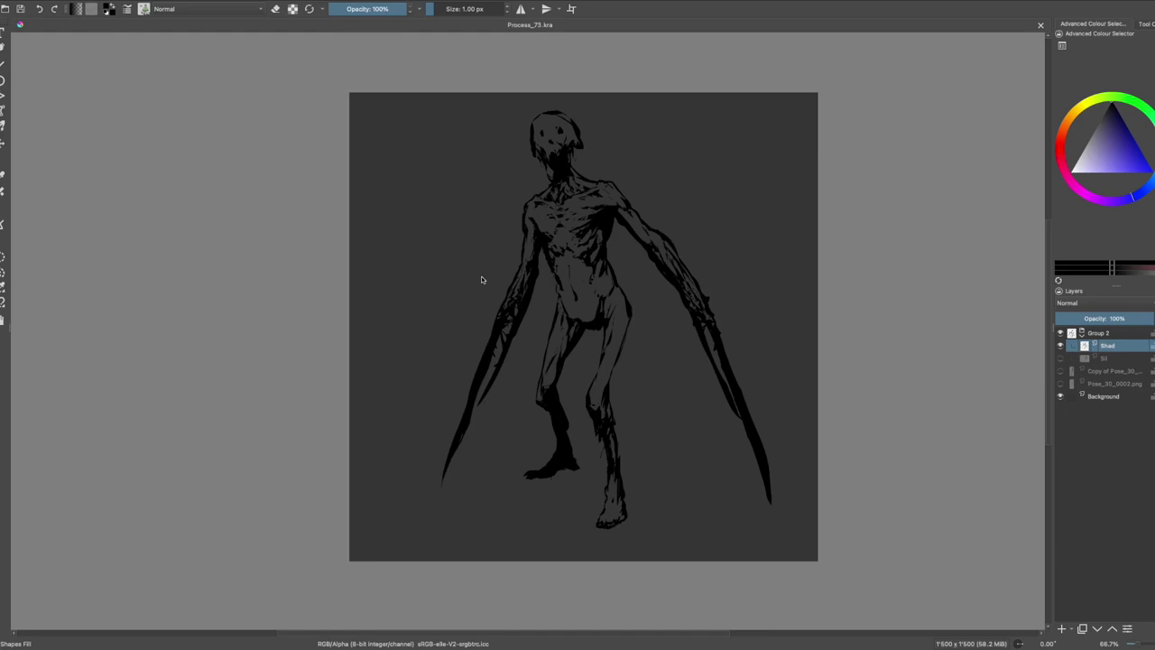
# Add strokes on the chest and abdomen, save, and fill a dark blade shape from the left shoulder
pyautogui.moveTo(553, 210); pyautogui.dragTo(533, 294)
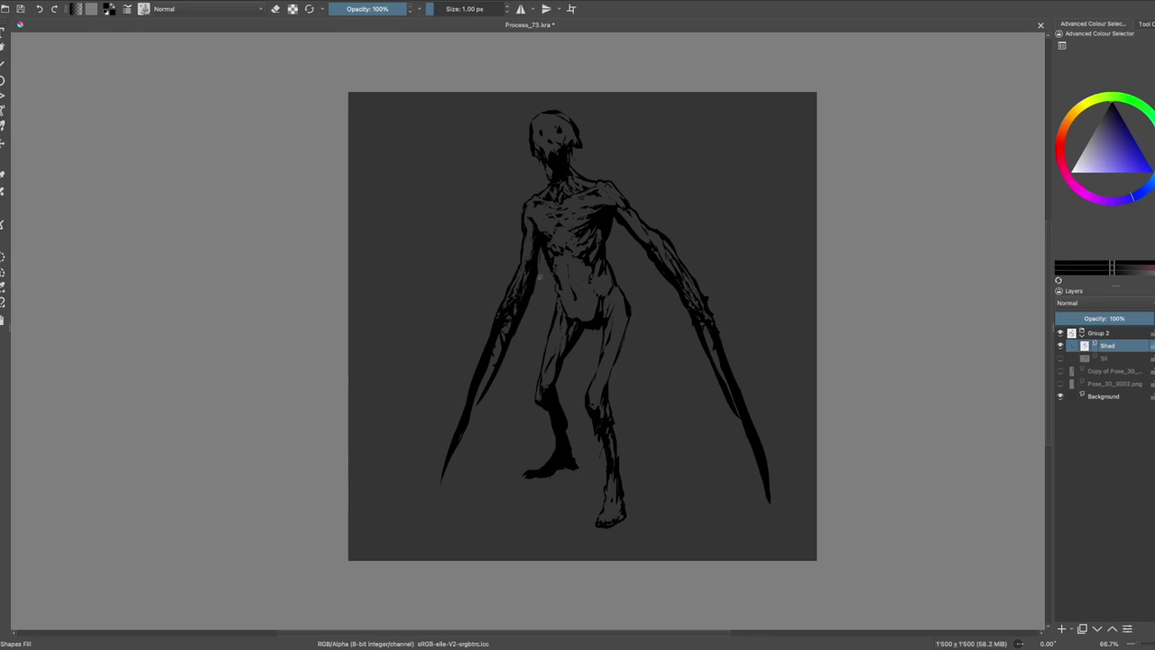
pyautogui.hotkey('ctrl', 's')
pyautogui.moveTo(532, 212); pyautogui.dragTo(541, 244)
pyautogui.press('e')
pyautogui.press('e')
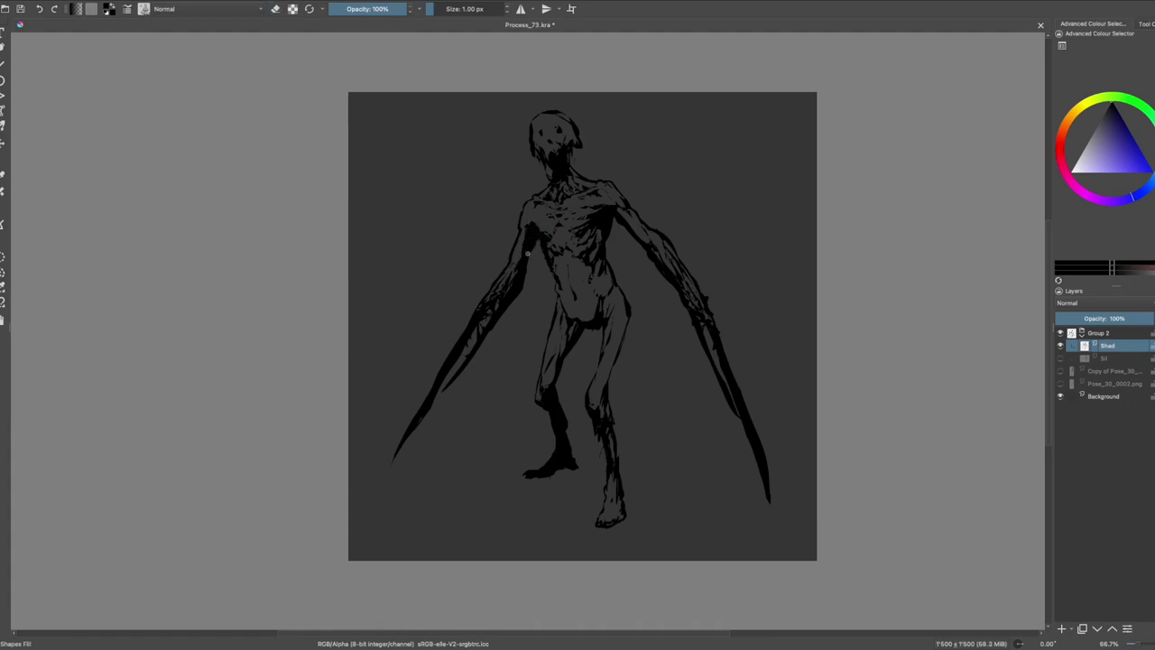
# Darken the left upper arm, save, and insert a new highlight layer above Shad
pyautogui.moveTo(529, 233); pyautogui.dragTo(516, 245)
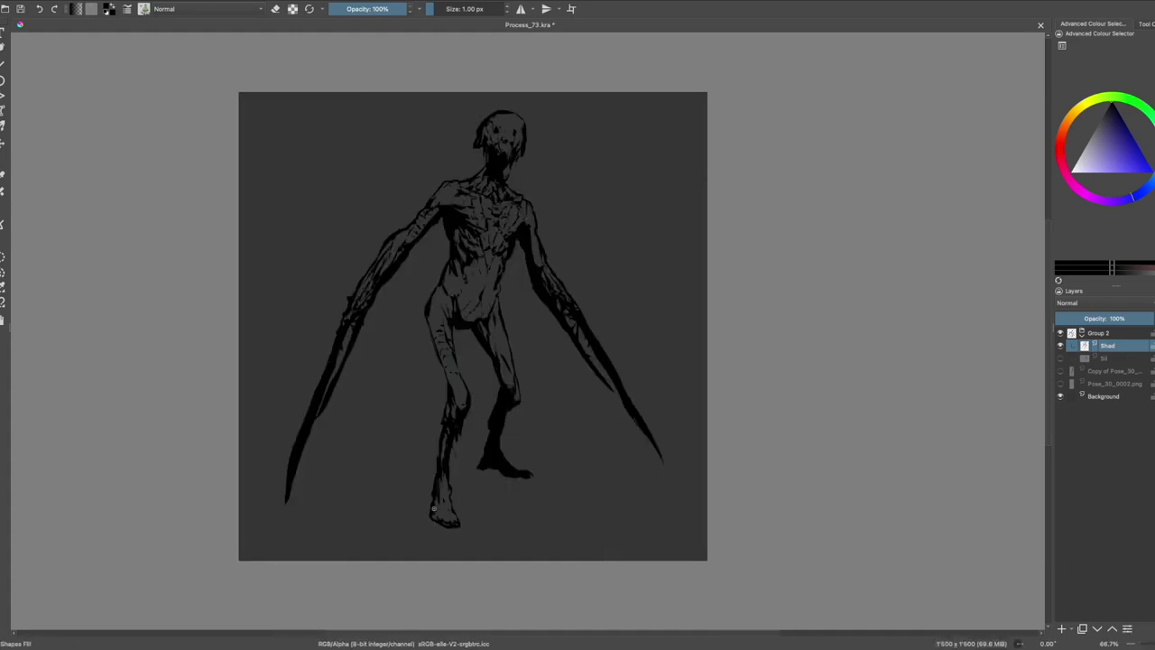
pyautogui.hotkey('ctrl', 's')
pyautogui.press('Insert')
pyautogui.write('Rim')
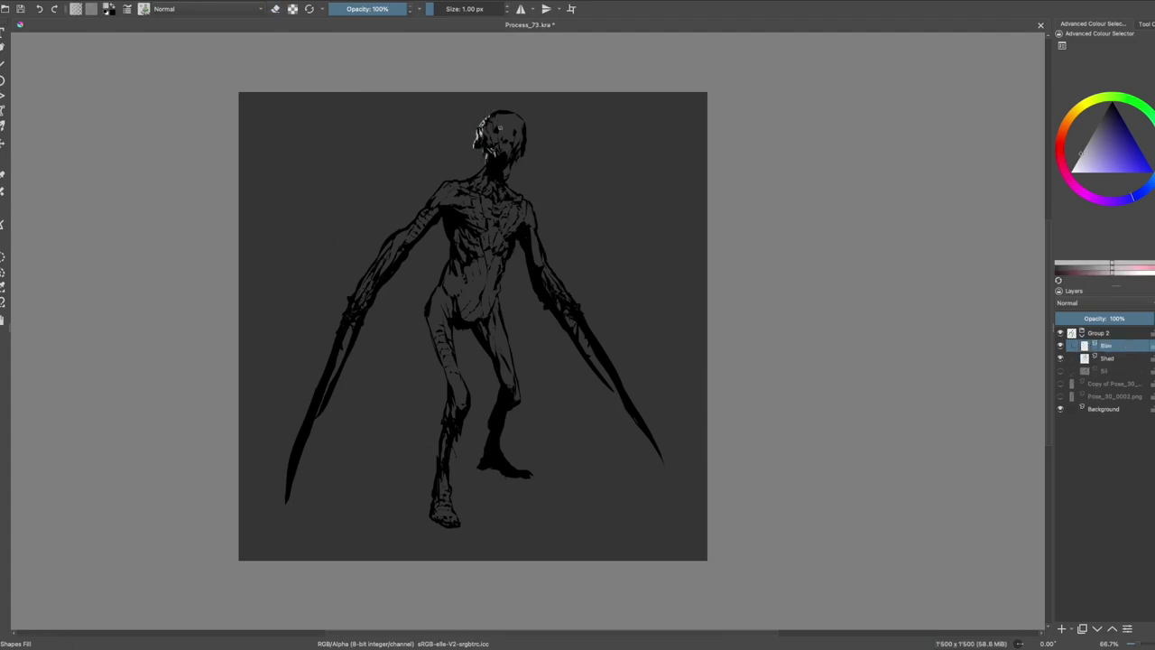
# Check the figure in mirrored view, then make the Rim layer active
pyautogui.press('m')
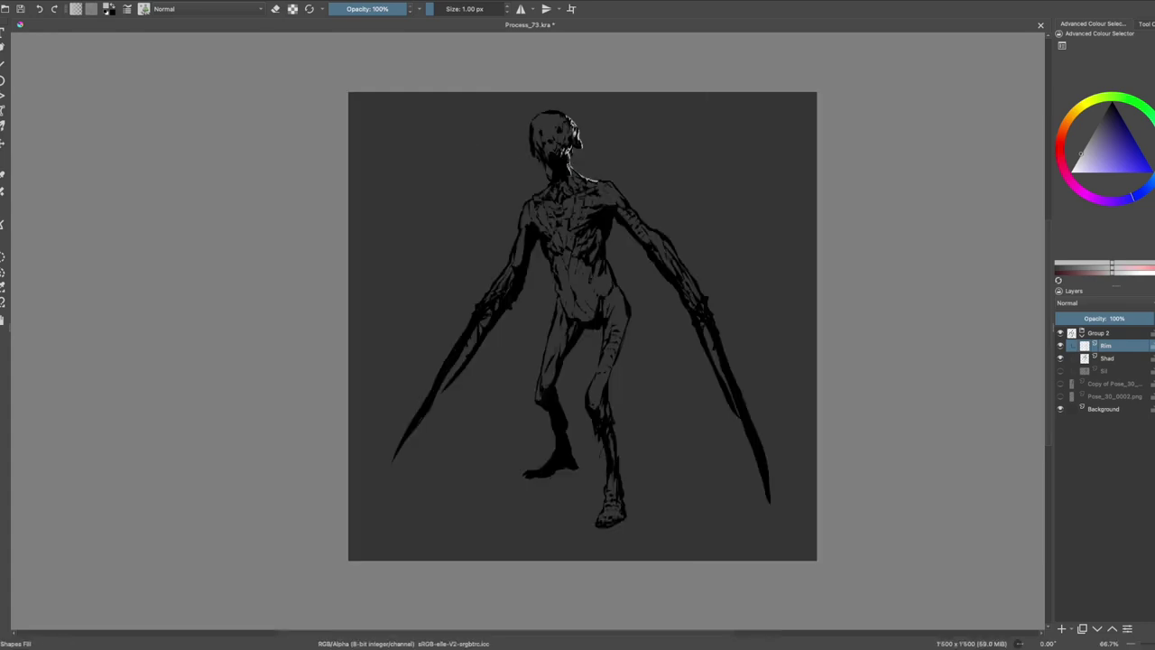
pyautogui.press('m')
pyautogui.press('pagedown')
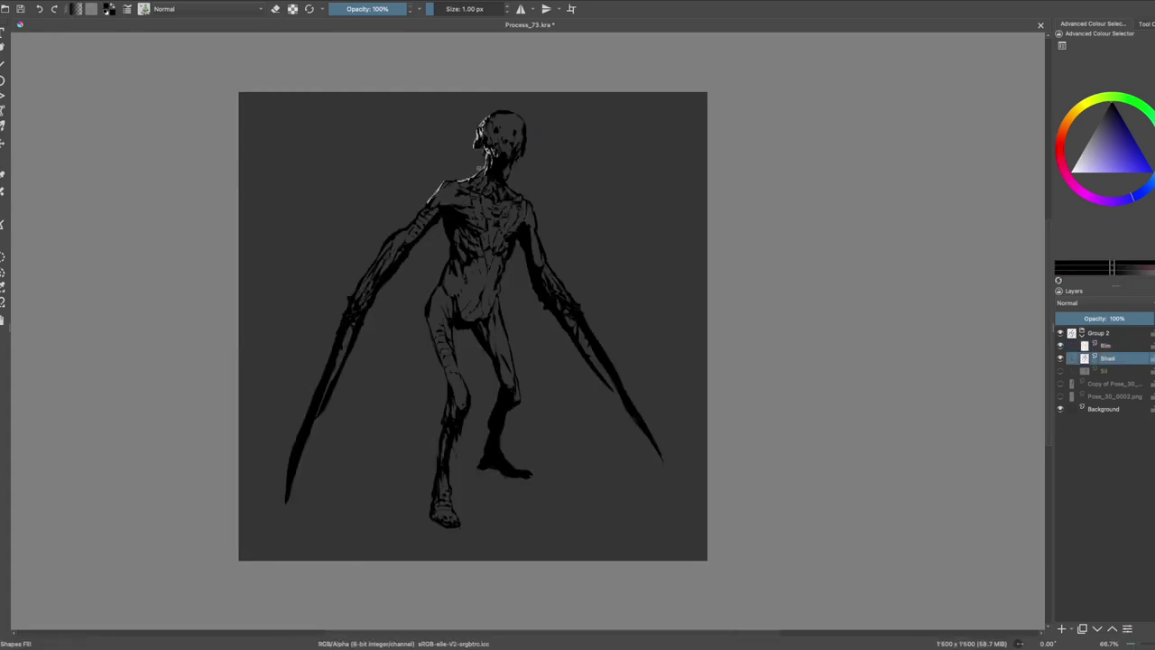
pyautogui.press('pageup')
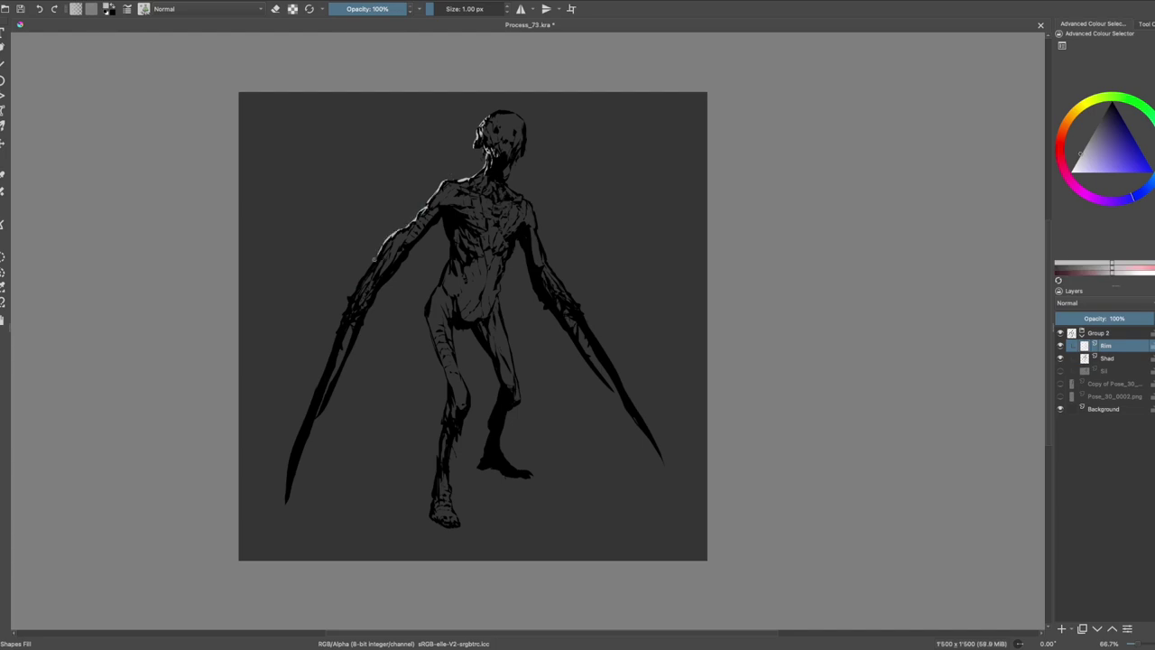
# Paint light rim highlights along the right blade edge and the left arm
pyautogui.press('m')
pyautogui.press('e')
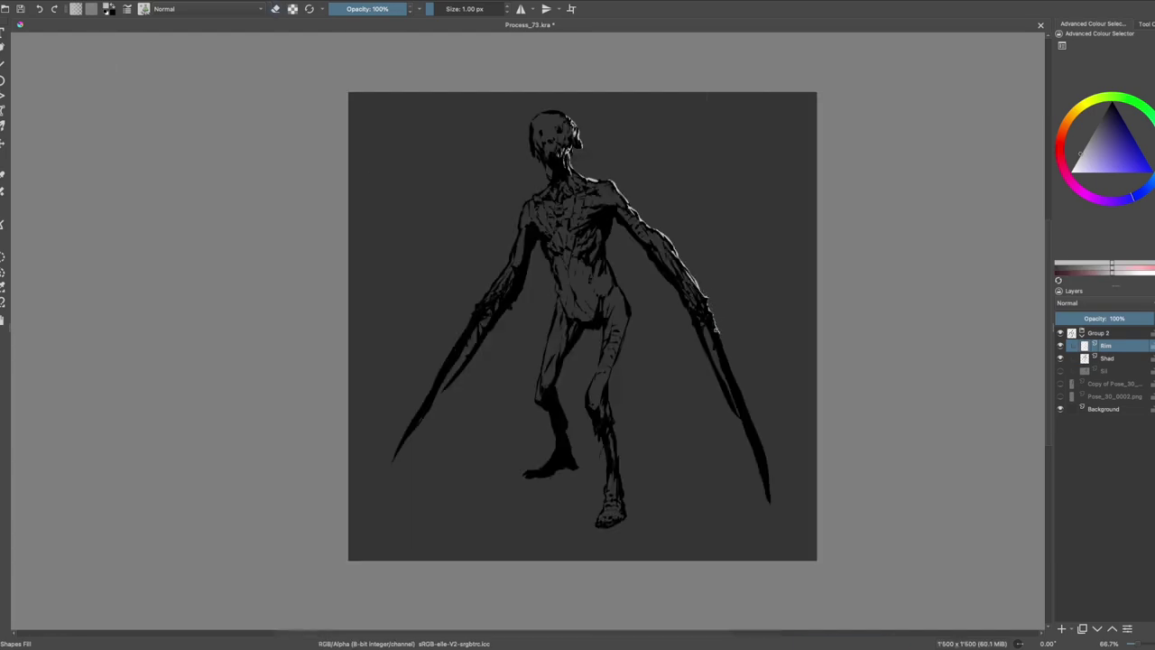
pyautogui.moveTo(727, 356); pyautogui.dragTo(768, 498)
pyautogui.press('e')
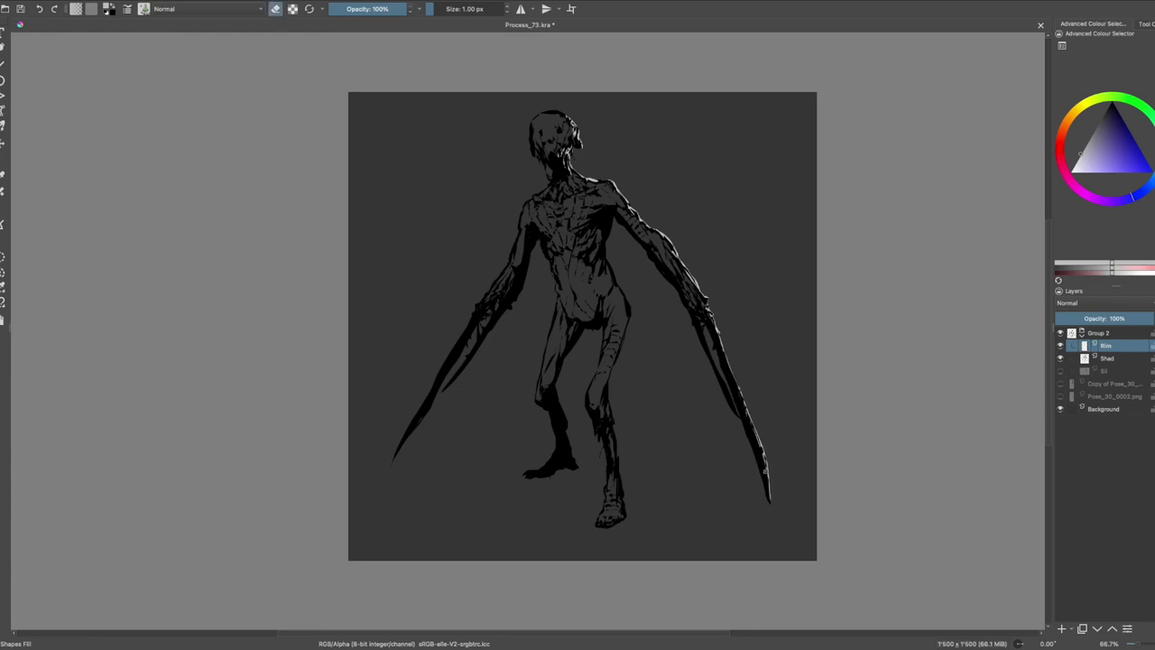
pyautogui.moveTo(355, 327); pyautogui.dragTo(321, 406)
pyautogui.moveTo(359, 317); pyautogui.dragTo(351, 330)
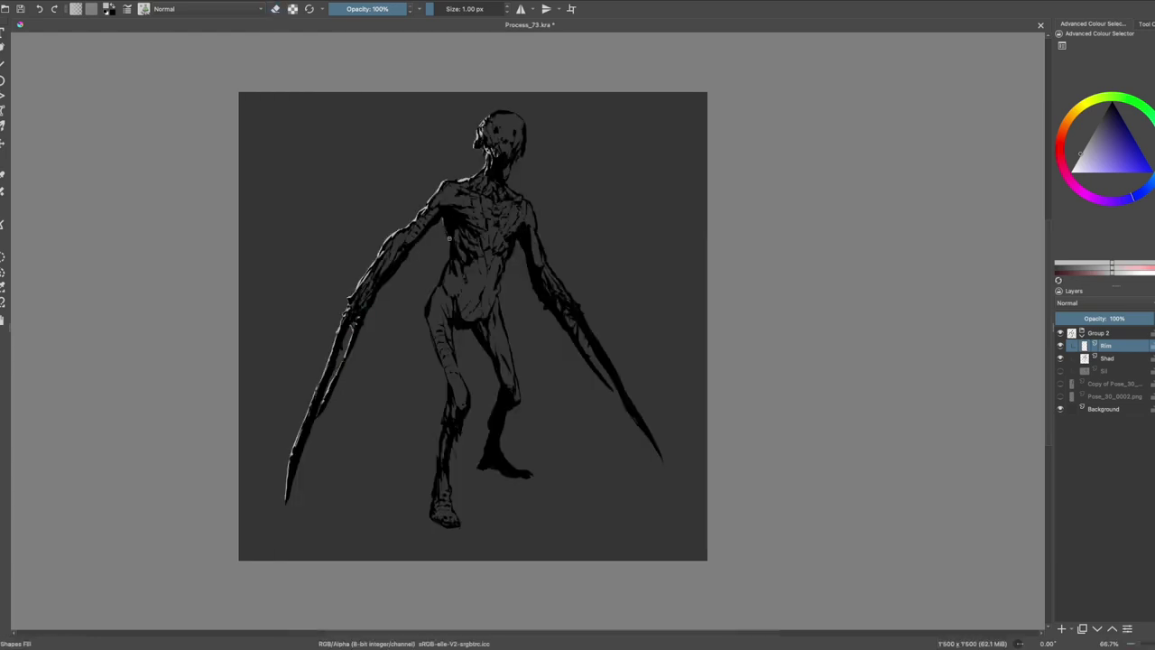
# Return to the Rim layer and add a rim highlight along the right leg
pyautogui.press('pagedown')
pyautogui.press('pageup')
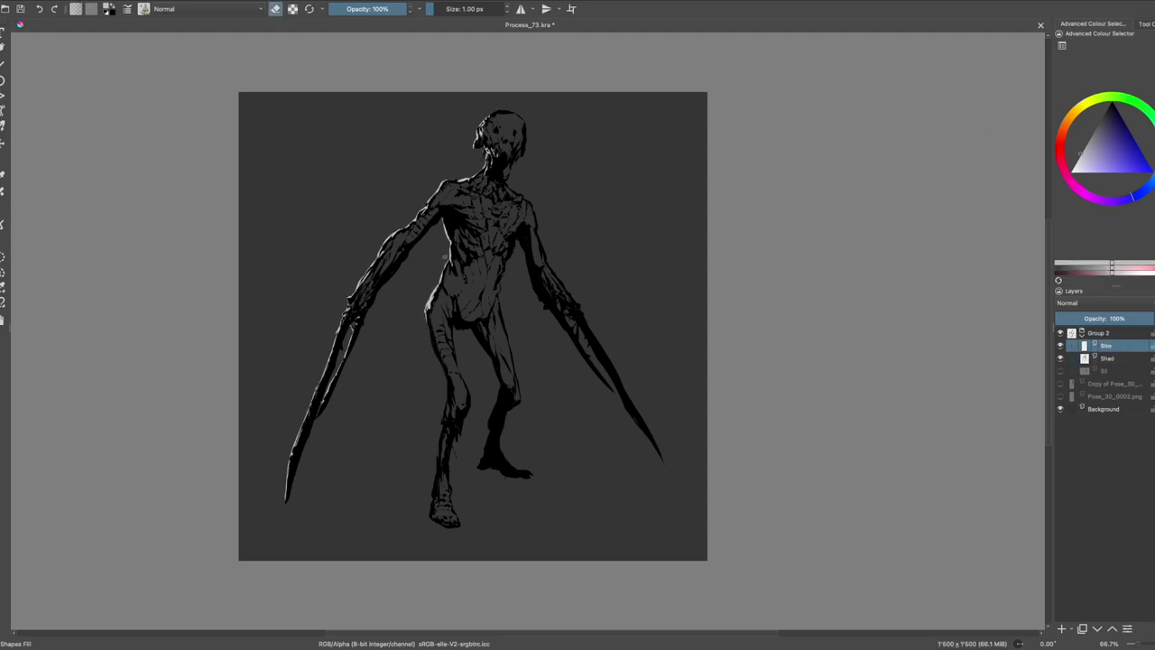
pyautogui.press('m')
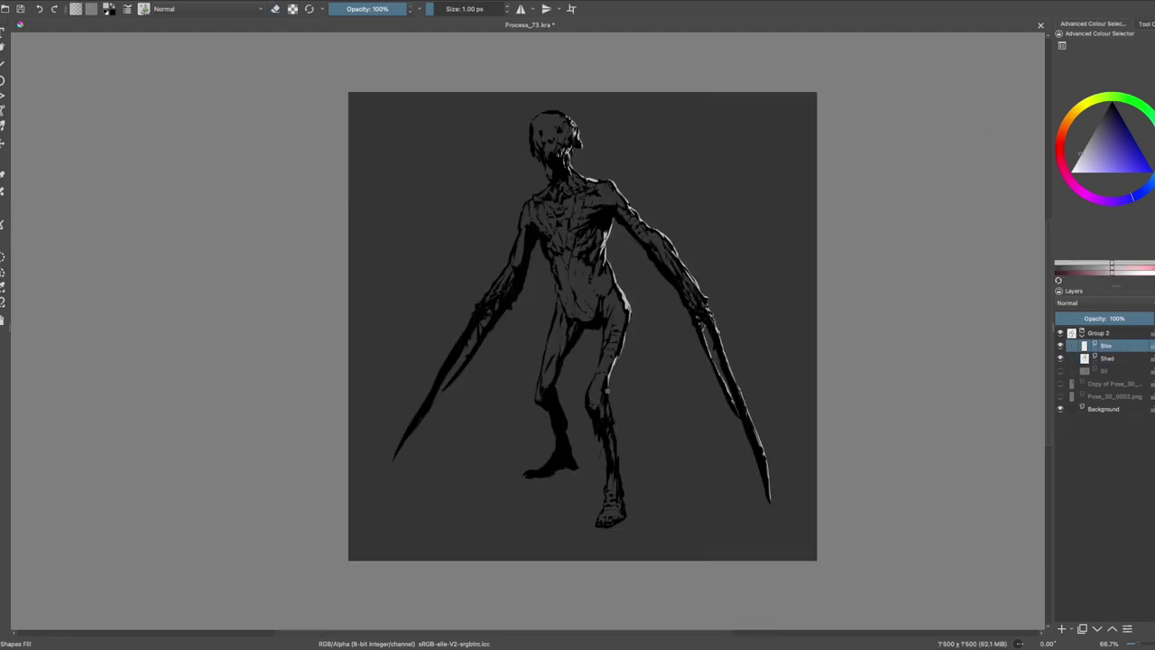
pyautogui.moveTo(608, 391); pyautogui.dragTo(623, 495)
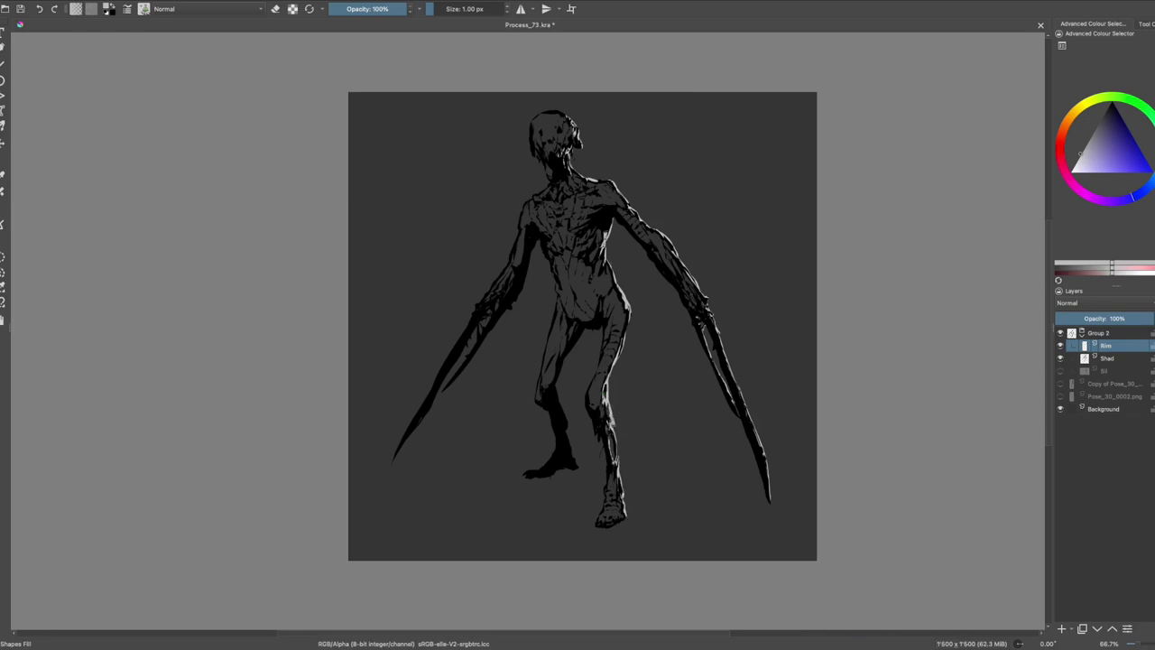